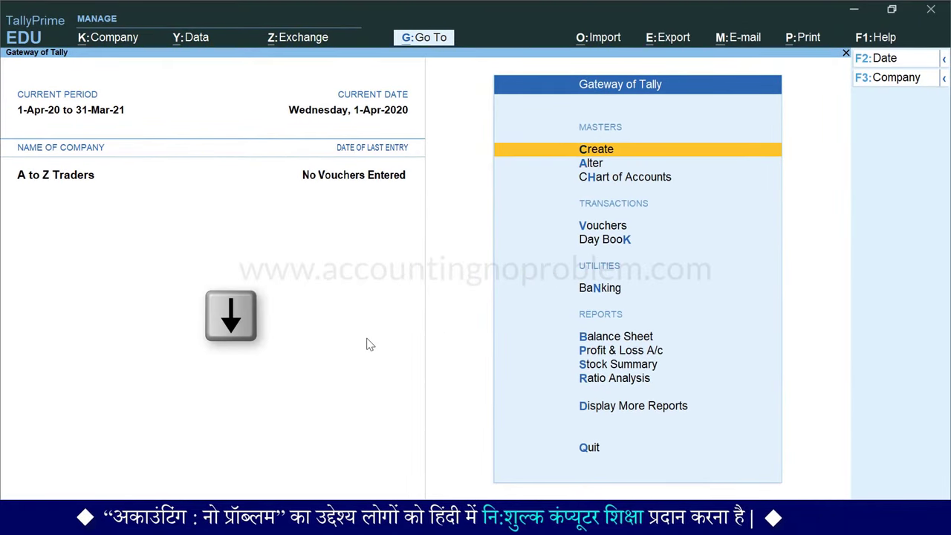
Go to Chart of Accounts > Ledgers and start Multi Create for A to Z Traders
key(Down)
key(Down)
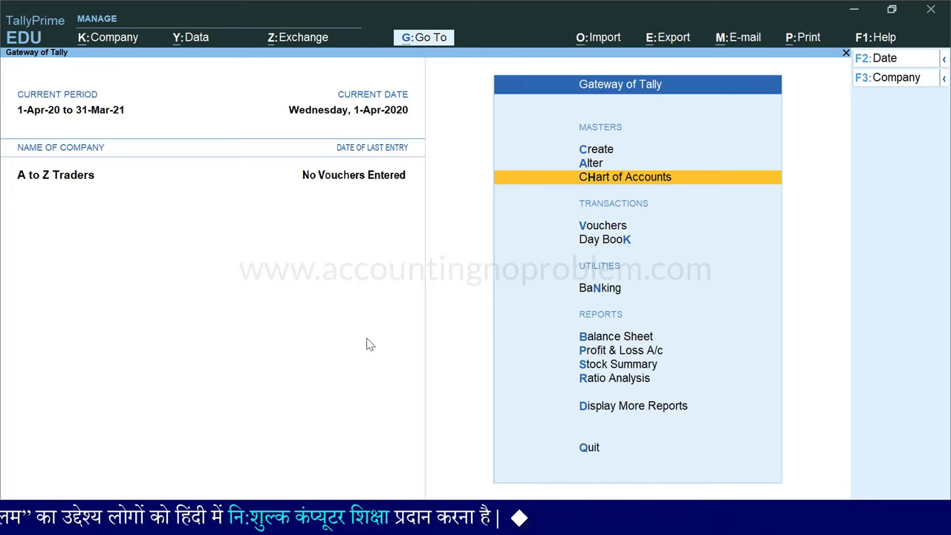
key(Return)
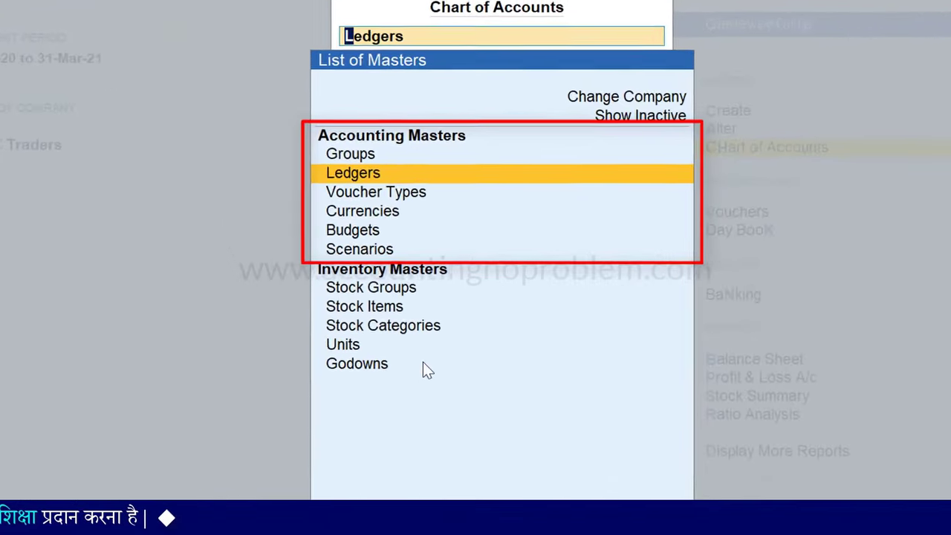
key(Return)
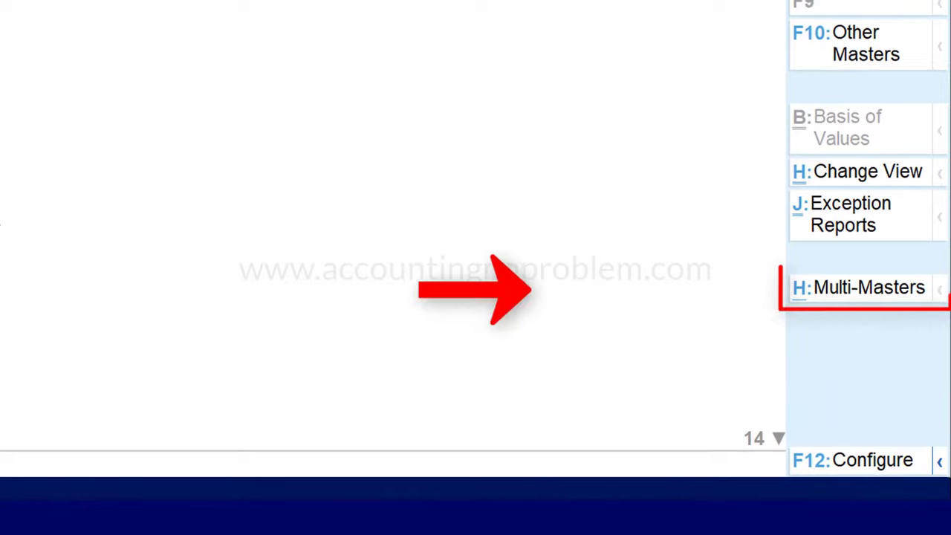
key(alt+h)
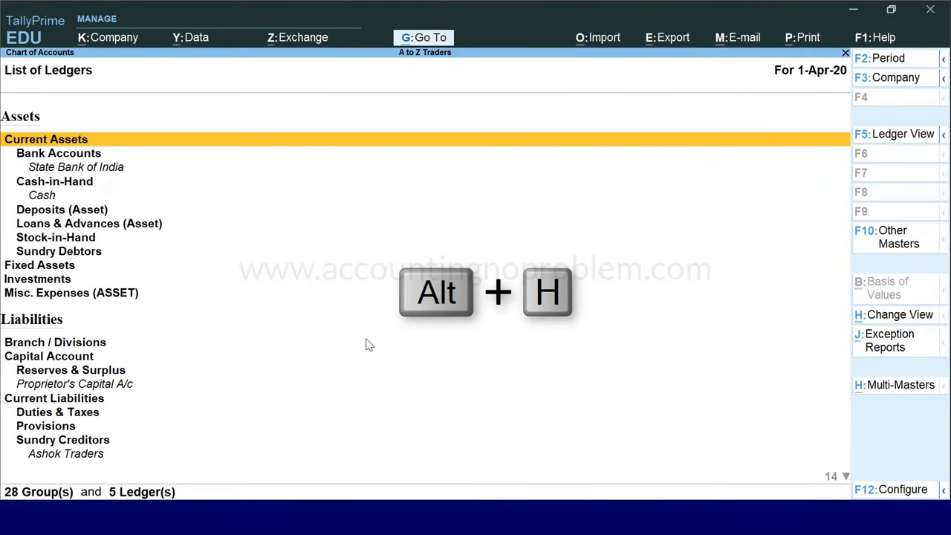
key(alt+h)
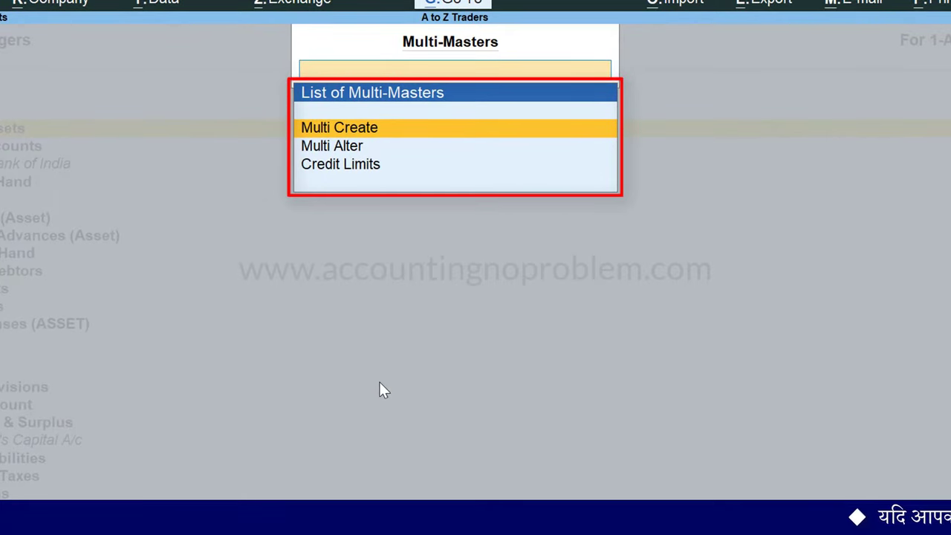
key(Return)
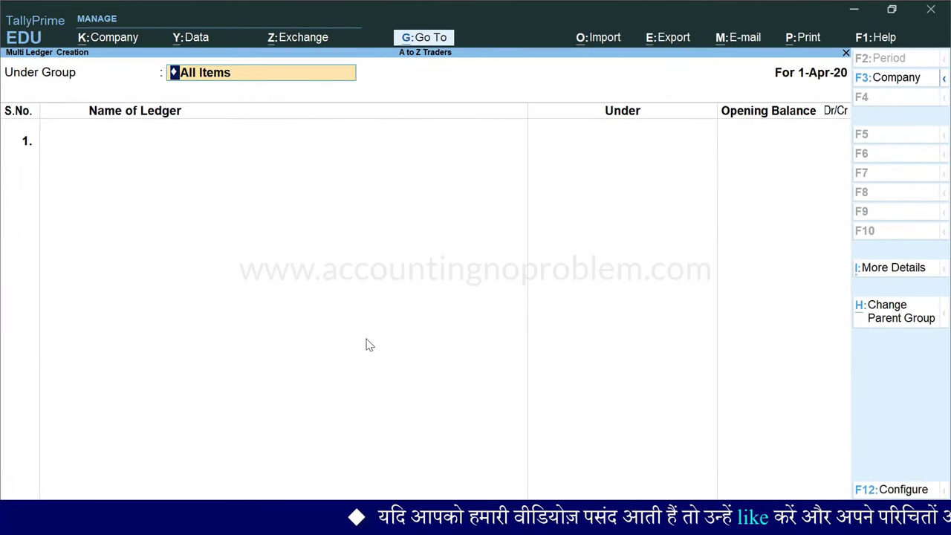
Change the Under Group from All Items to Indirect Expenses
key(BackSpace)
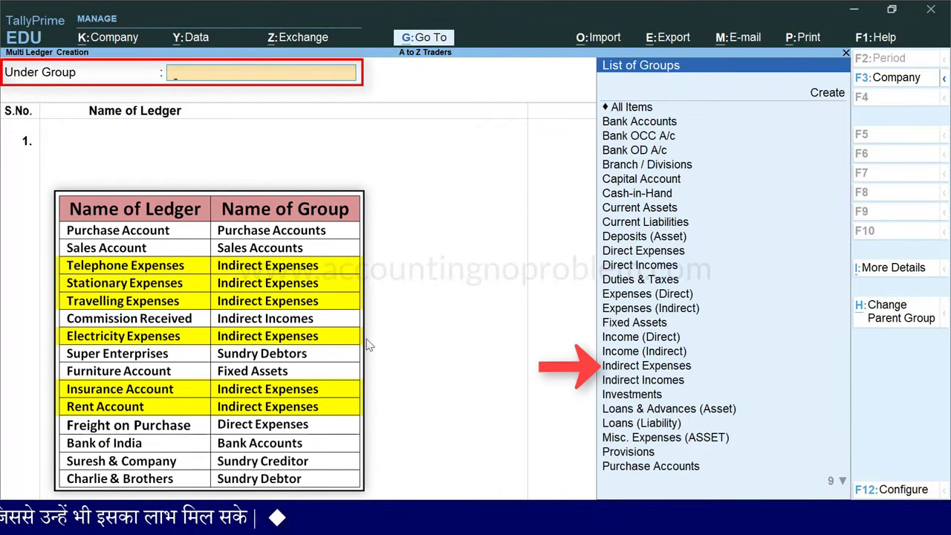
text(in)
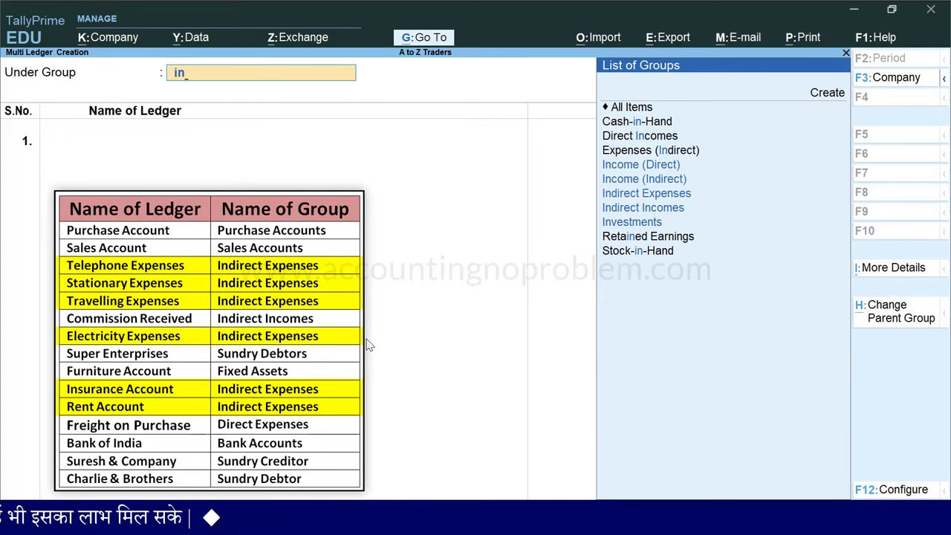
key(Down)
key(Down)
key(Down)
key(Return)
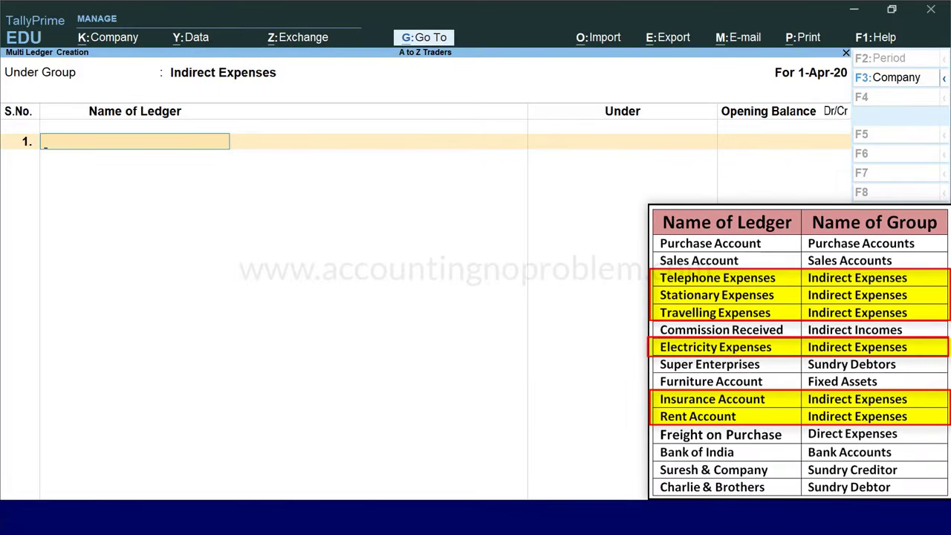
Enter Telephone, Stationary, Travelling and Electricity Expenses, Insurance Account and Rent Account with no opening balances
text(Telephone Expenses)
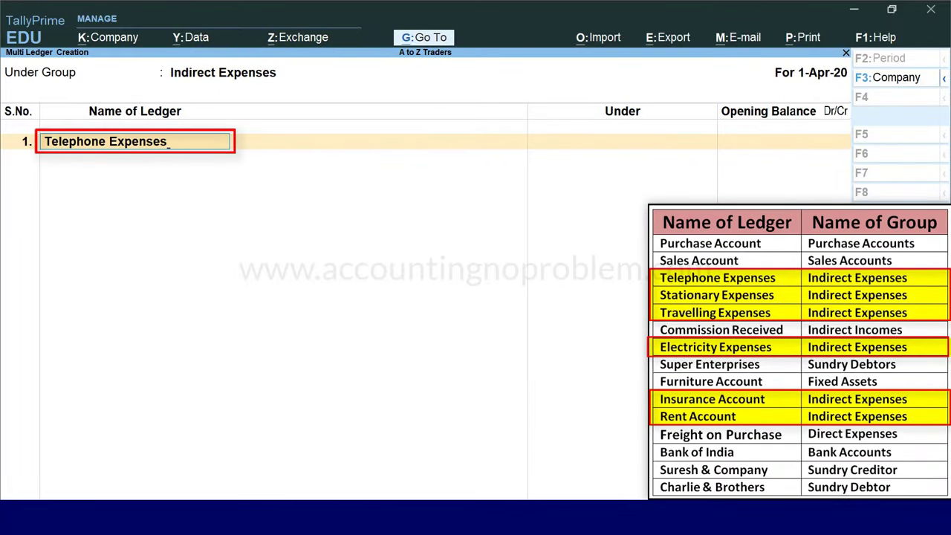
key(Return)
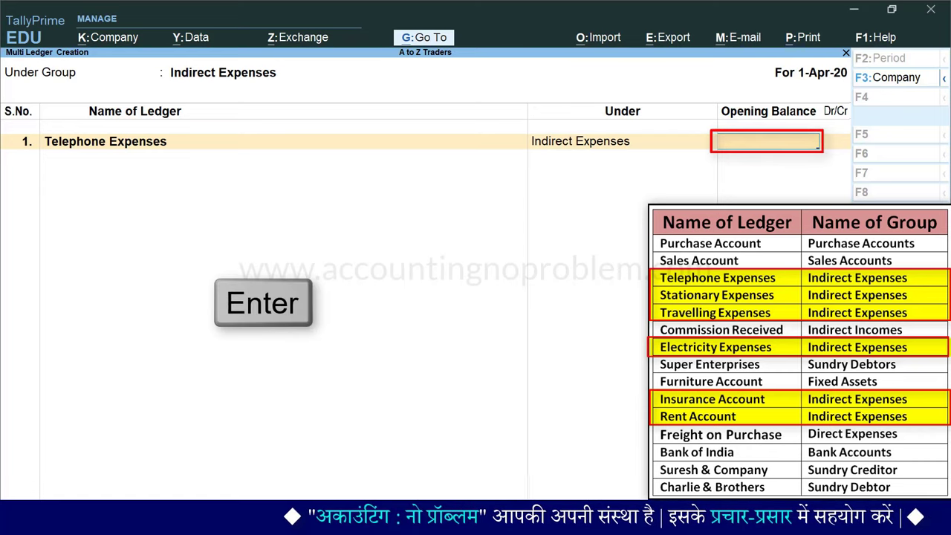
key(Return)
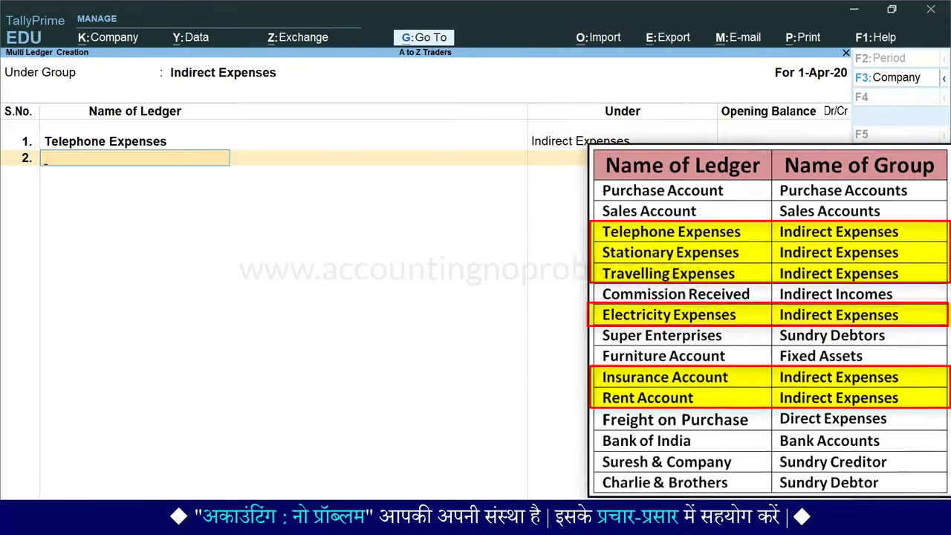
text(Sta)
key(Return)
key(Return)
text(Tra)
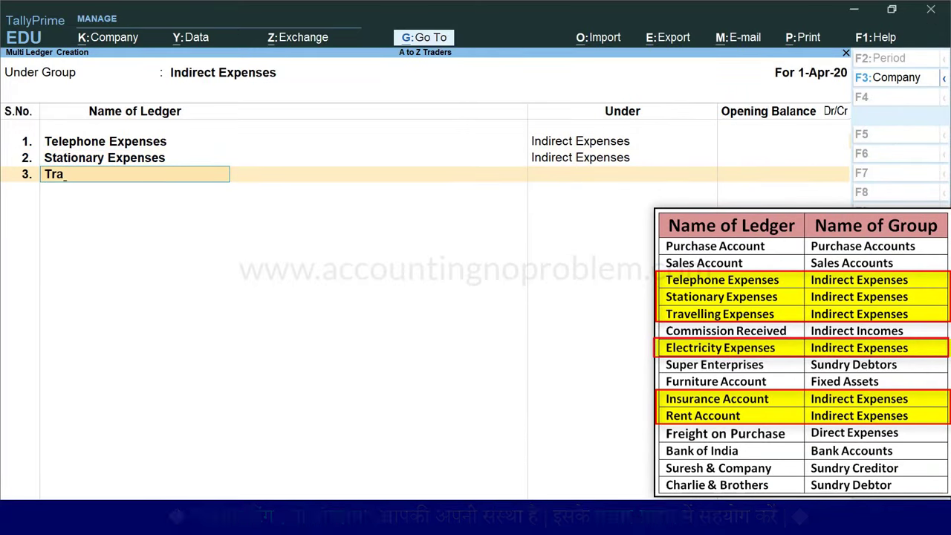
key(Return)
key(Return)
text(Electri)
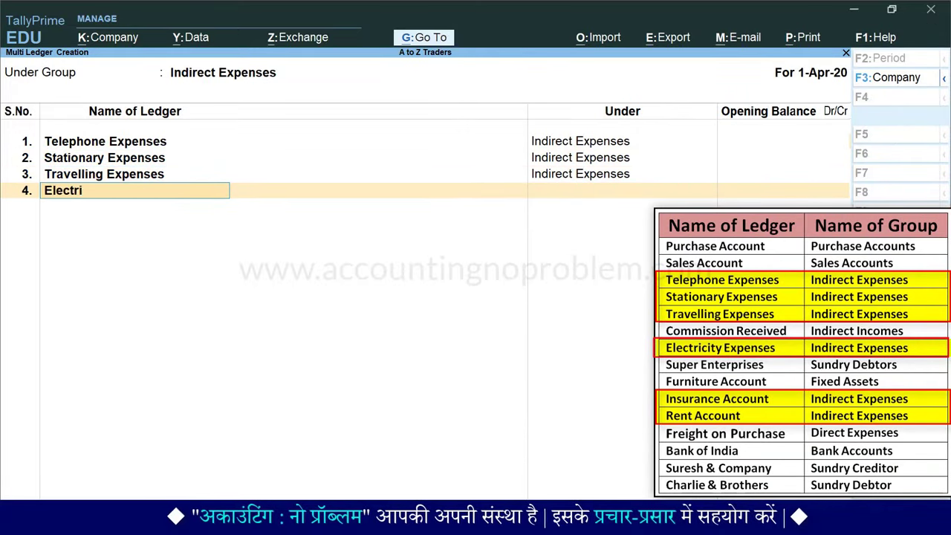
text(city Expens)
key(Return)
key(Return)
text(Insurance Acc)
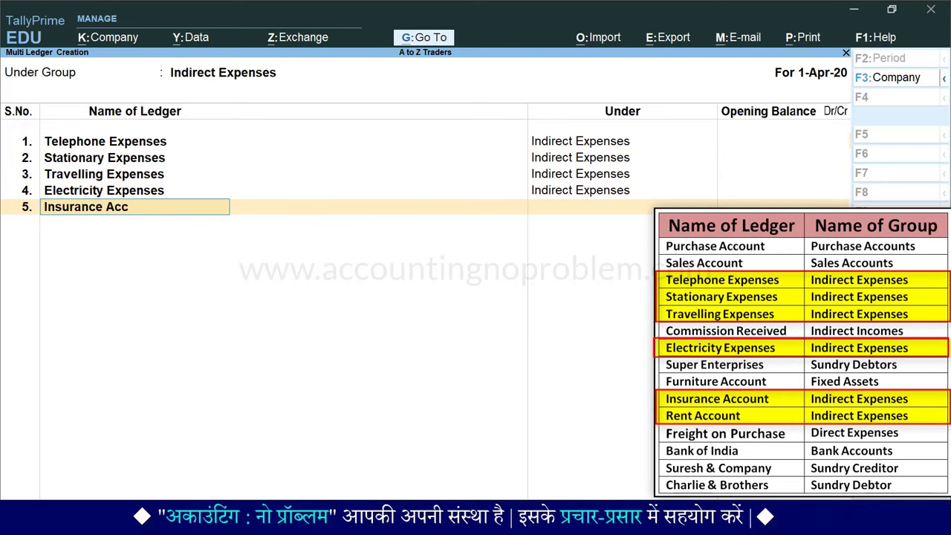
text(ount)
key(Return)
key(Return)
text(Rent Account)
key(Return)
key(Return)
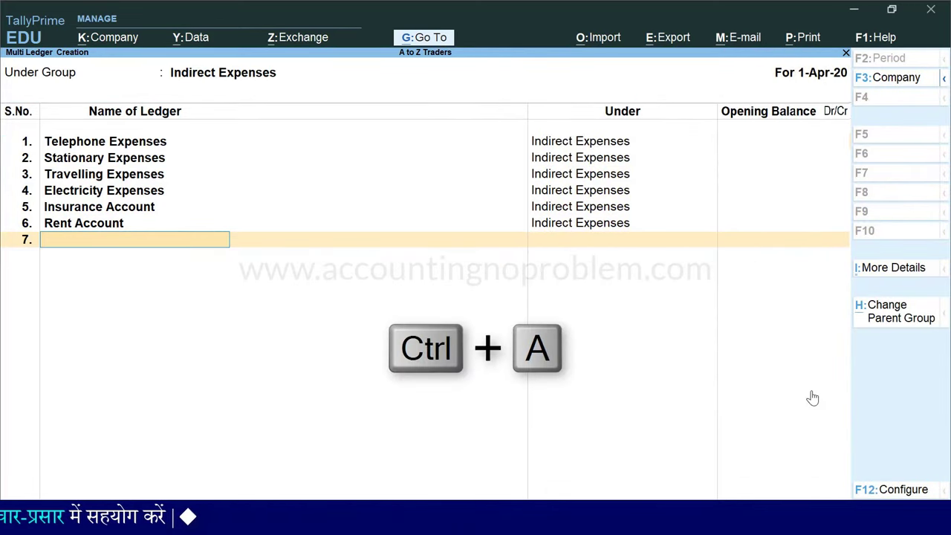
Save the six ledgers with Ctrl+A and start another Multi Ledger Creation
key(ctrl+a)
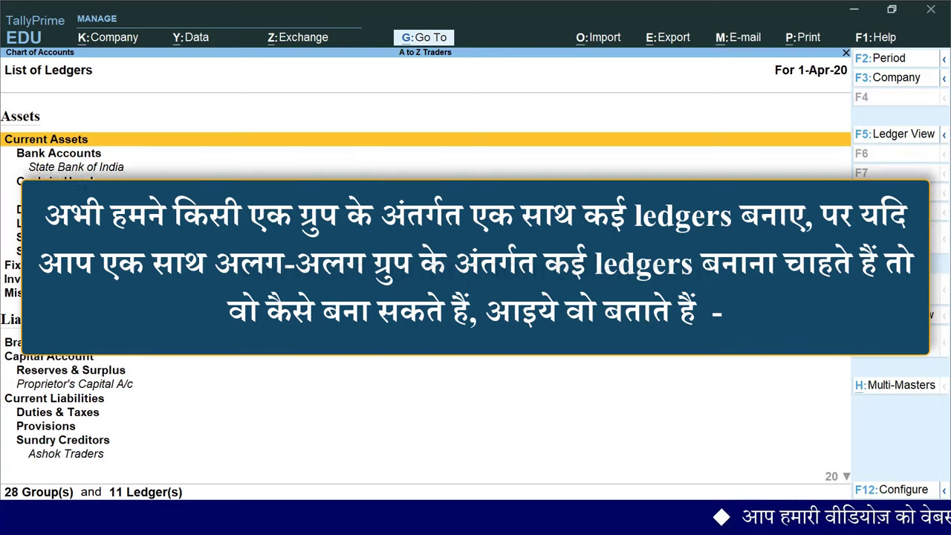
key(alt+h)
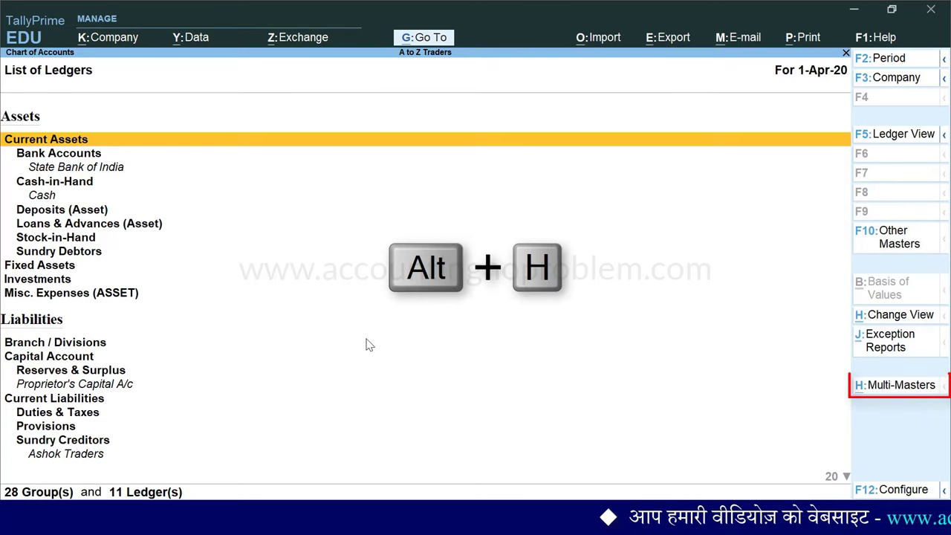
key(alt+h)
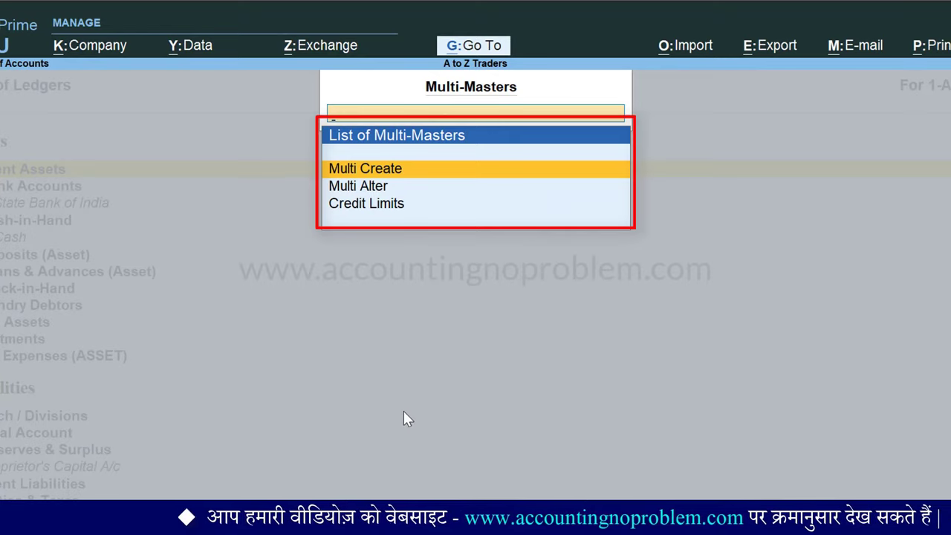
key(Return)
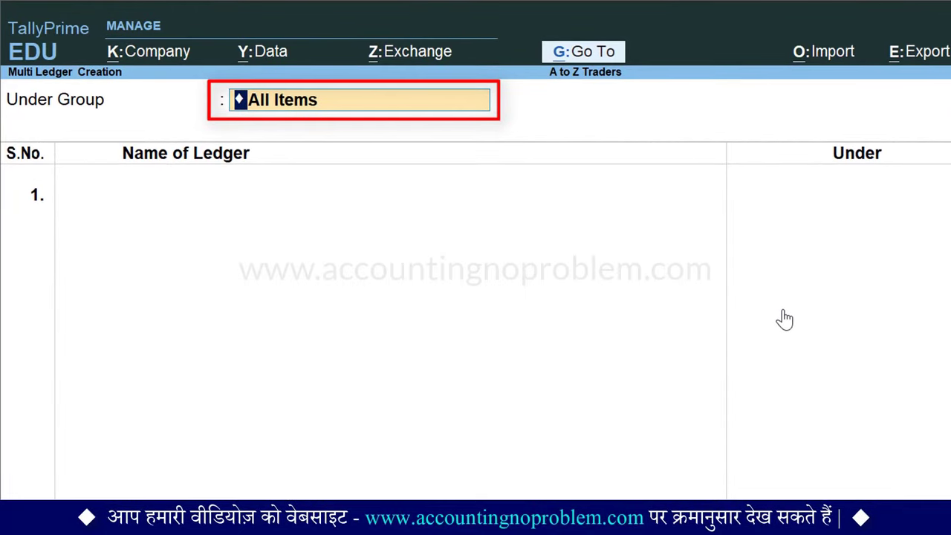
Keep All Items; add Purchase Account under Purchase Accounts and Sales Account under Sales Accounts
key(Return)
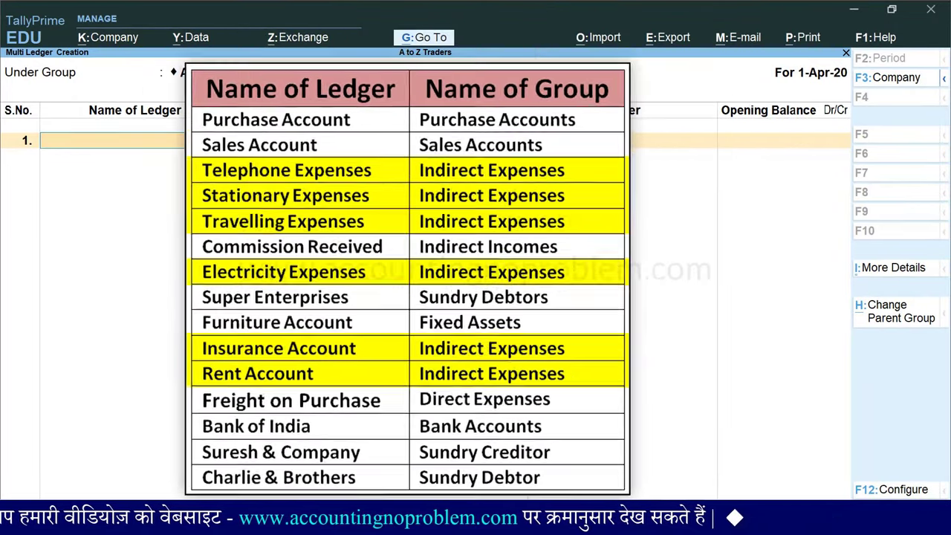
text(Purchase Accoun)
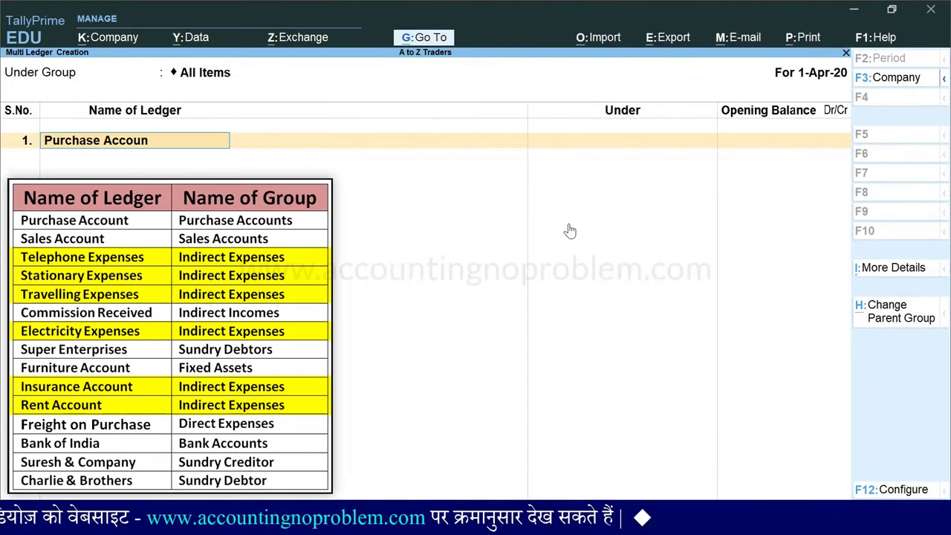
text(t)
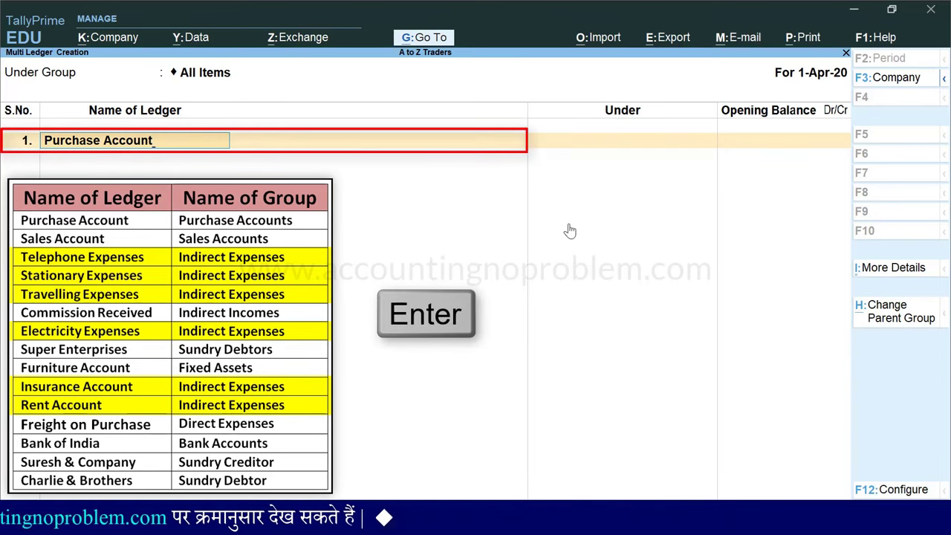
key(Return)
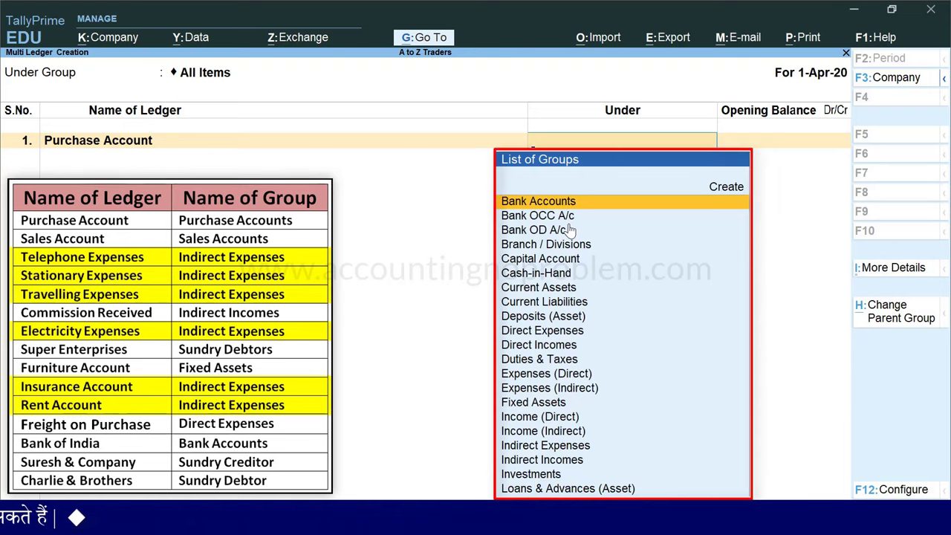
text(Pur)
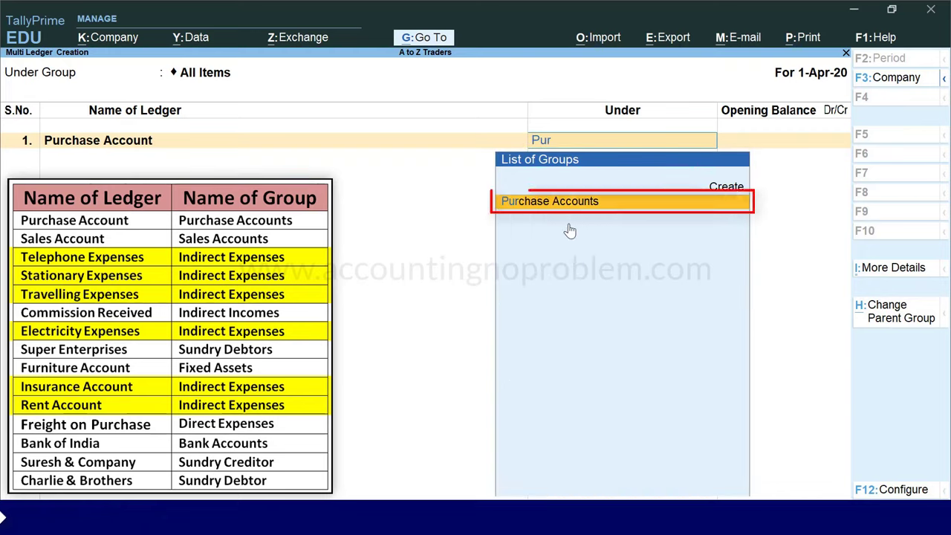
key(Return)
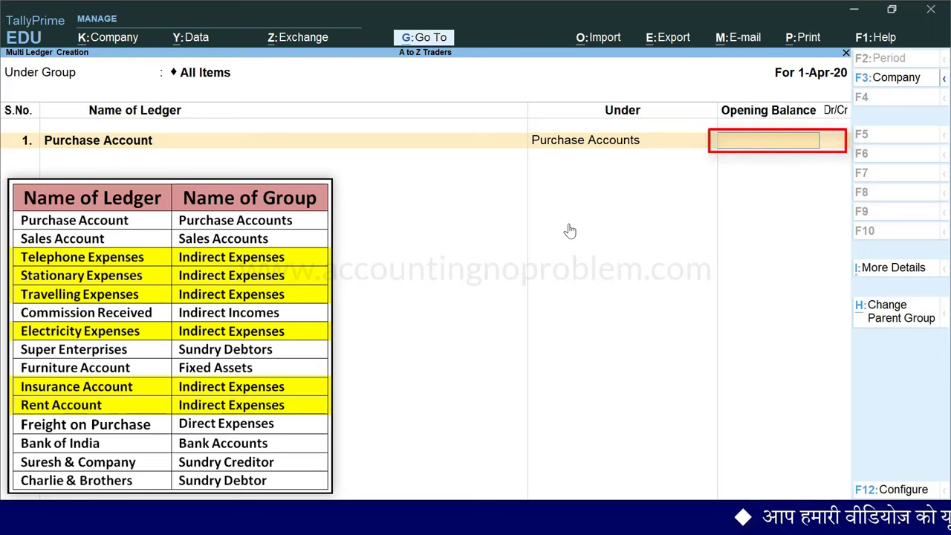
key(Return)
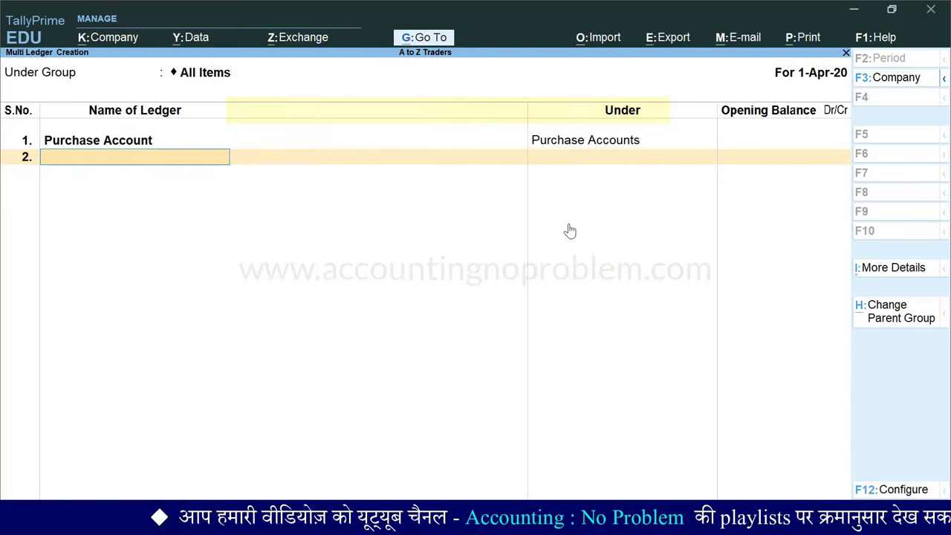
text(Sales account)
key(Return)
text(Sa)
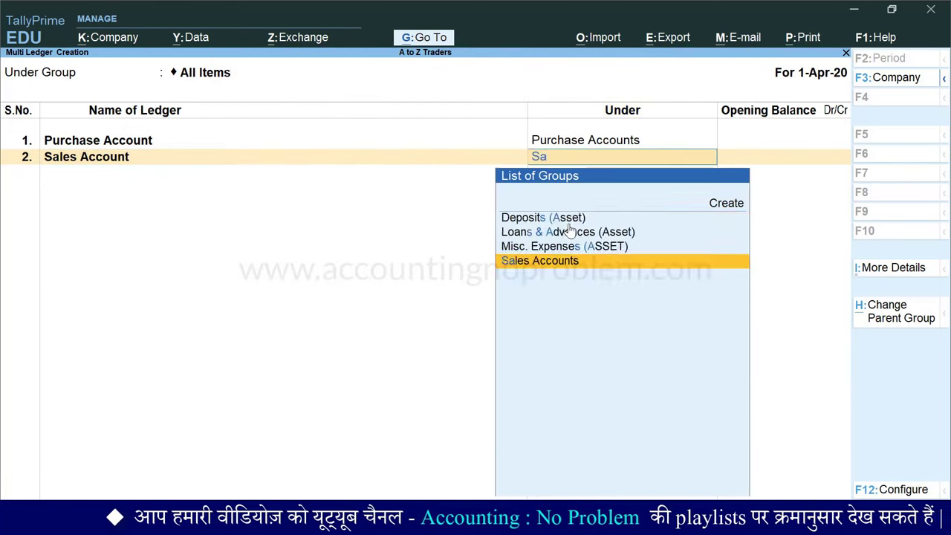
key(Return)
Add Commission Received under Indirect Incomes and Super Enterprises under Sundry Debtors
text(Commission Received)
key(Return)
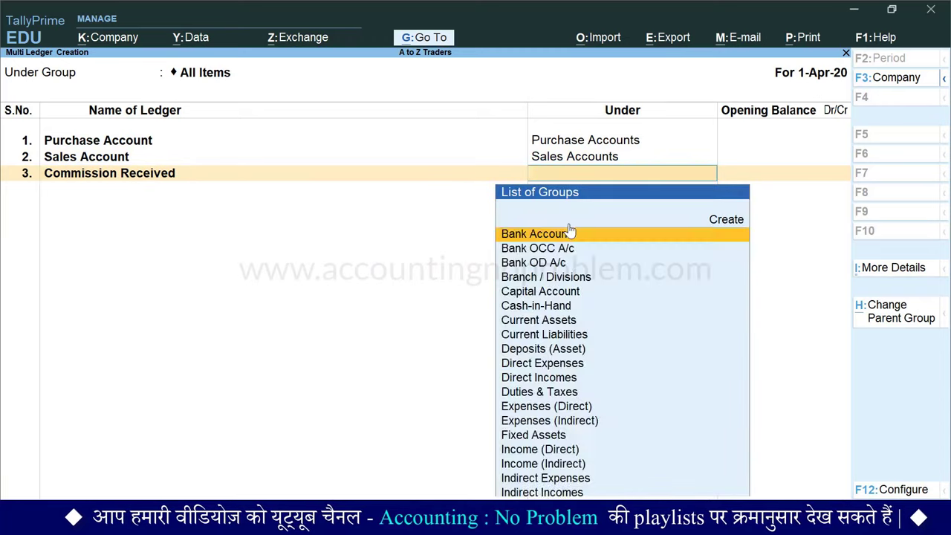
text(Ind)
key(Down)
key(Down)
key(Return)
key(Return)
text(Super Enterprises)
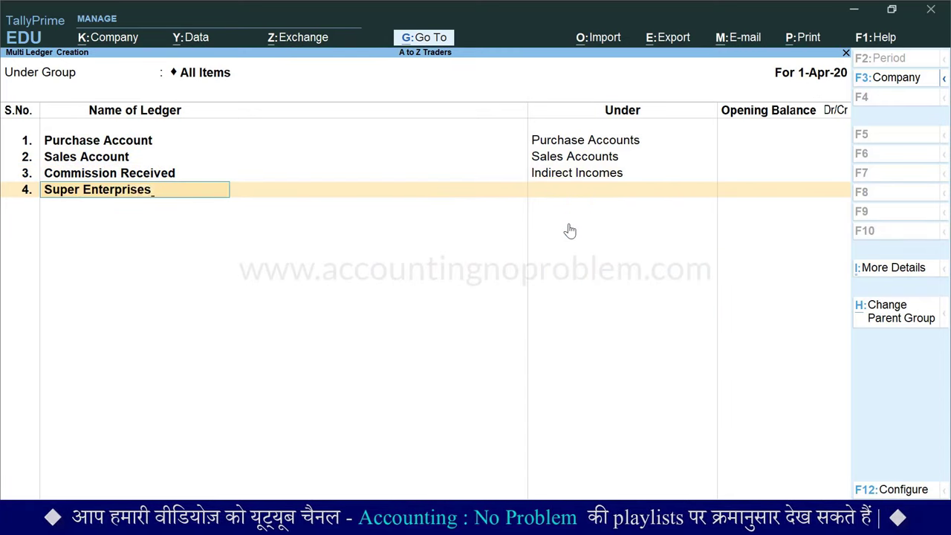
key(Return)
text(De)
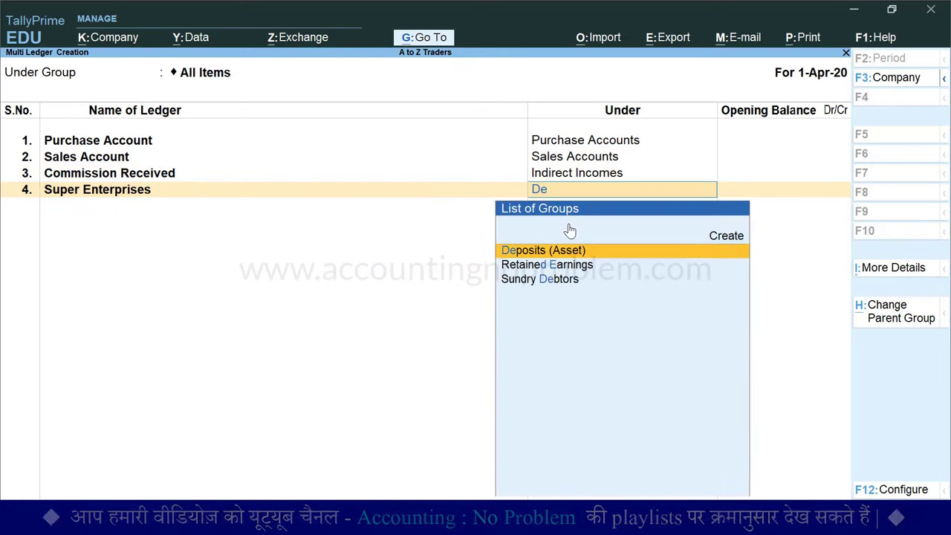
text(b)
key(Return)
Add Furniture Account under Fixed Assets, then Suresh & Company and Charlie & Brothers with their groups
key(Return)
text(Fur)
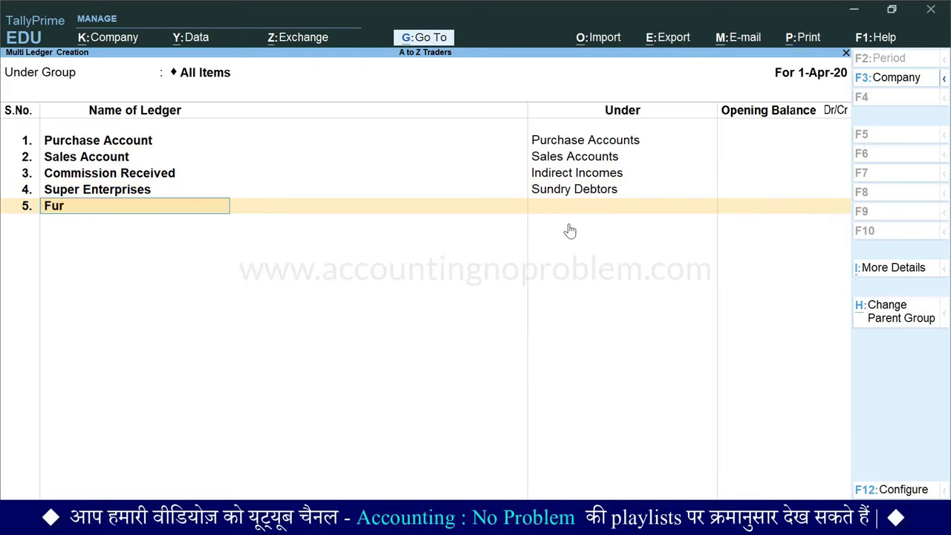
text(niture Account)
key(Return)
text(fix)
key(Return)
key(Return)
text(Bank of India)
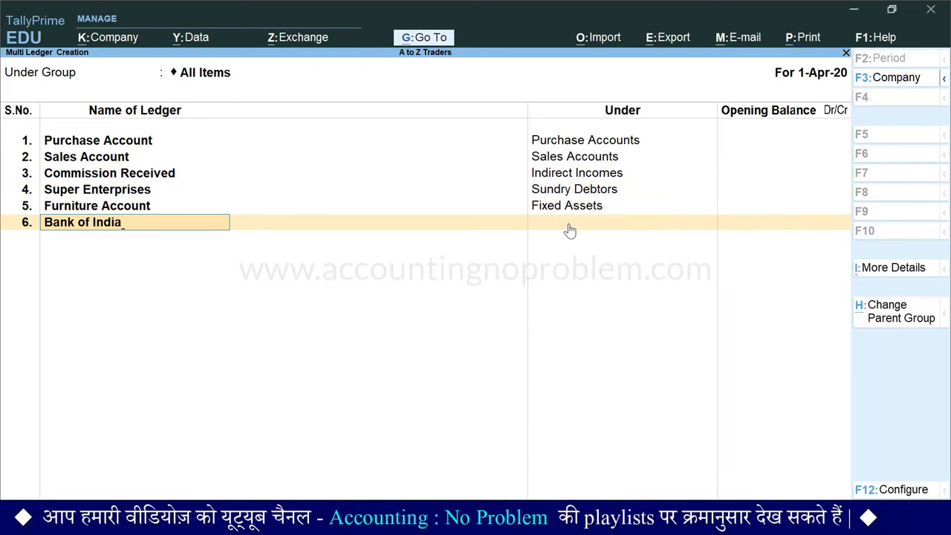
key(Return)
key(Return)
key(Return)
text(Suresh)
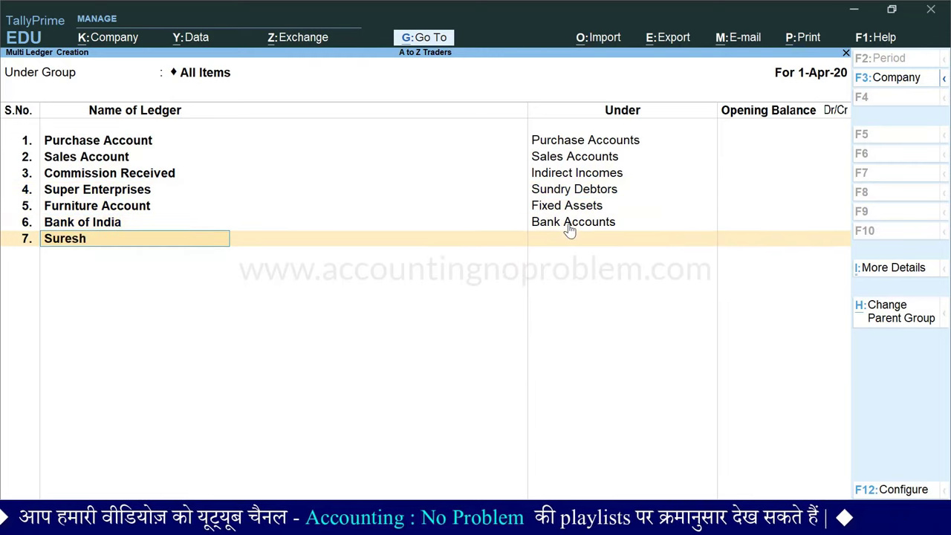
text( & Company)
key(Return)
text(Cred)
key(Return)
key(Return)
text(Cha)
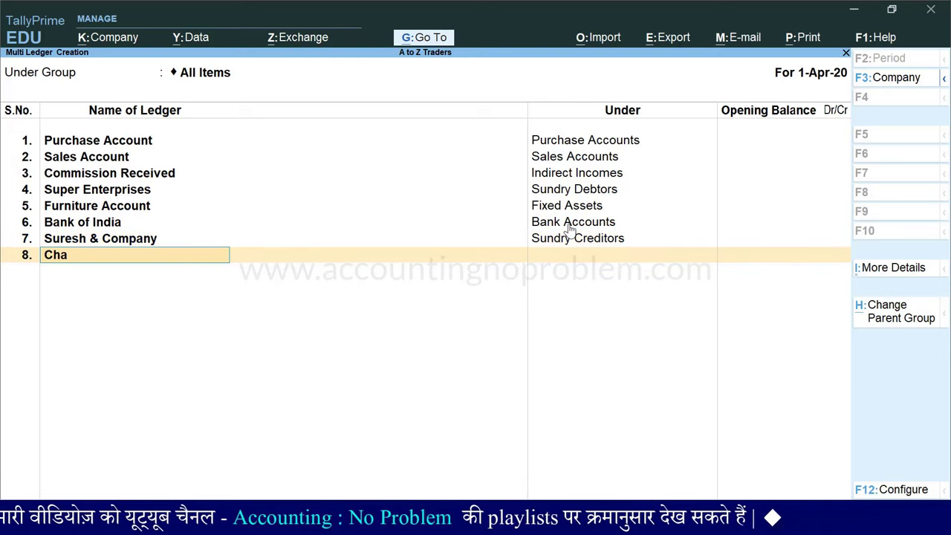
text(rlie & Brothers)
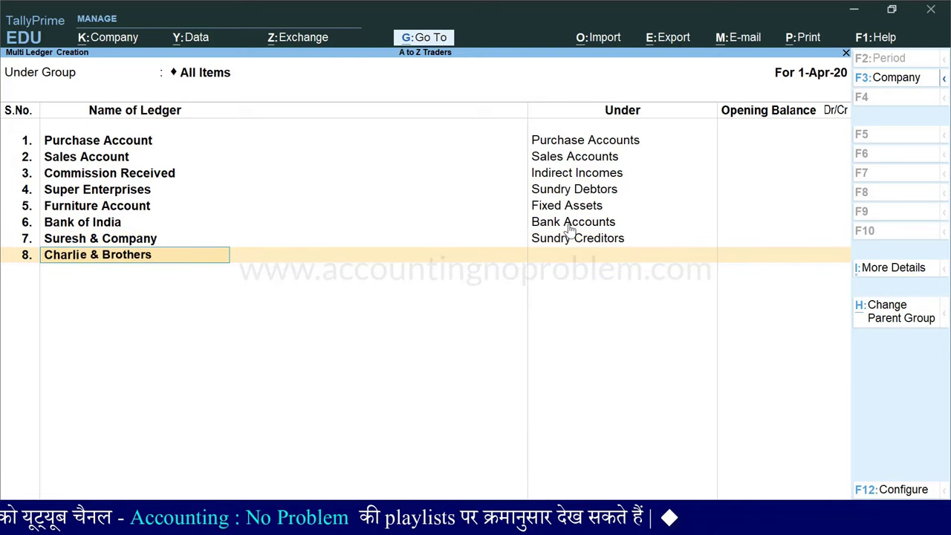
key(Return)
text(De)
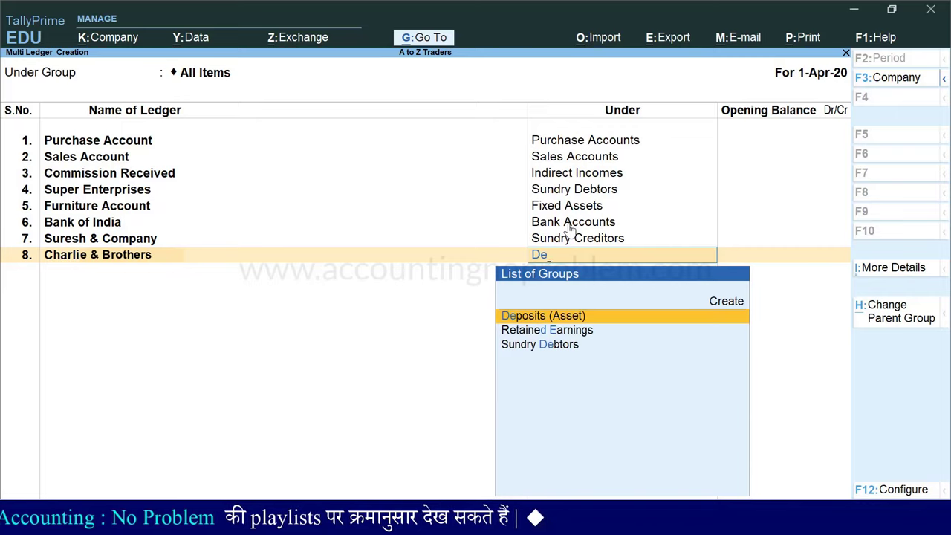
text(b)
key(Return)
key(Return)
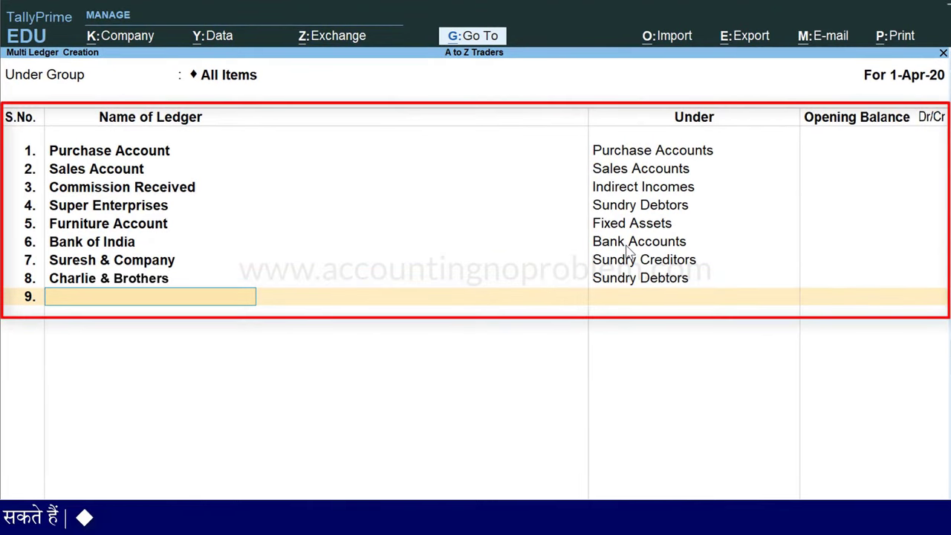
Save the eight ledgers, bringing the List of Ledgers to 19 ledgers in 28 groups
key(ctrl+a)
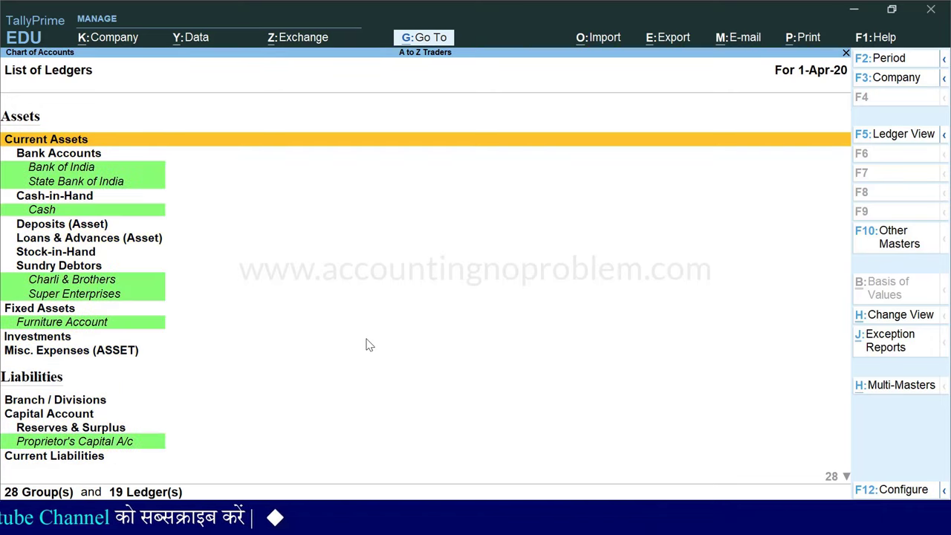
Browse the ledger list and open State Bank of India, showing Bank Accounts and 5,000.00 Dr
key(Down)
key(Down)
key(Down)
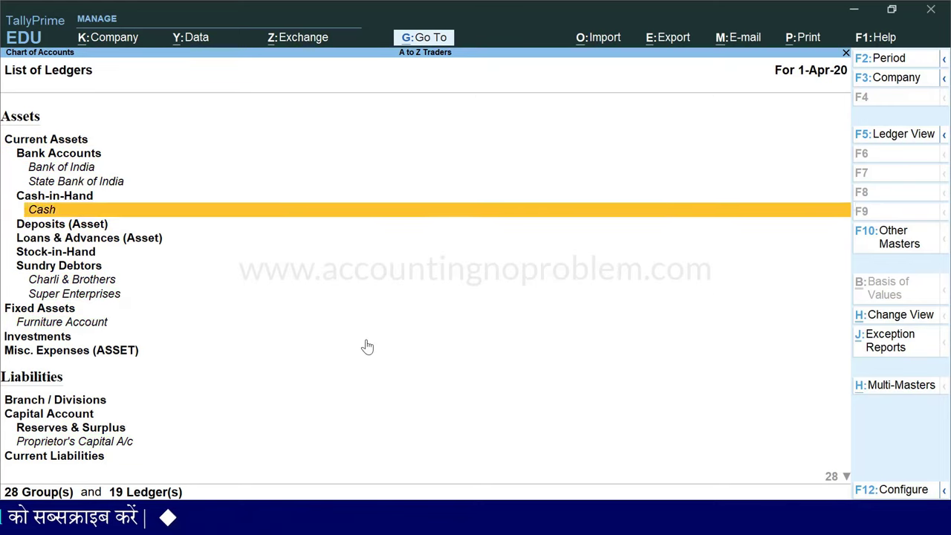
key(Down)
key(Down)
key(Down)
key(Down)
key(Down)
key(Down)
key(Down)
key(Down)
key(Down)
key(Down)
key(Down)
key(Down)
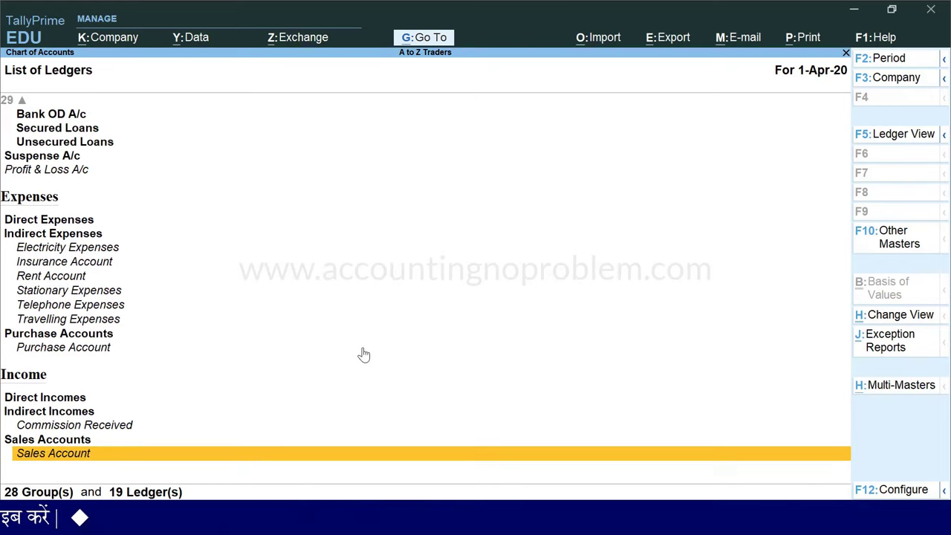
key(Up)
key(Up)
key(Up)
key(Up)
key(Up)
key(Up)
key(Up)
key(Up)
key(Up)
key(Up)
key(Up)
key(Up)
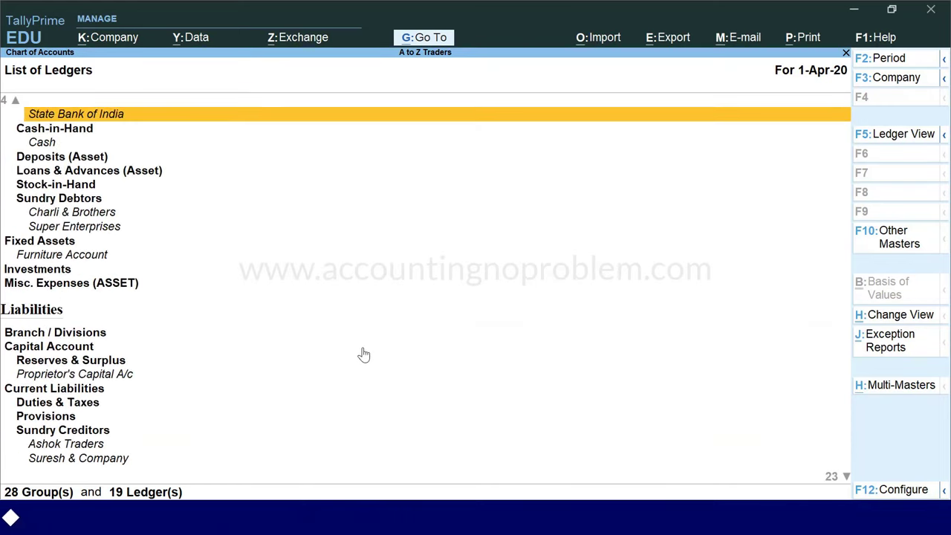
key(Up)
key(Up)
key(Up)
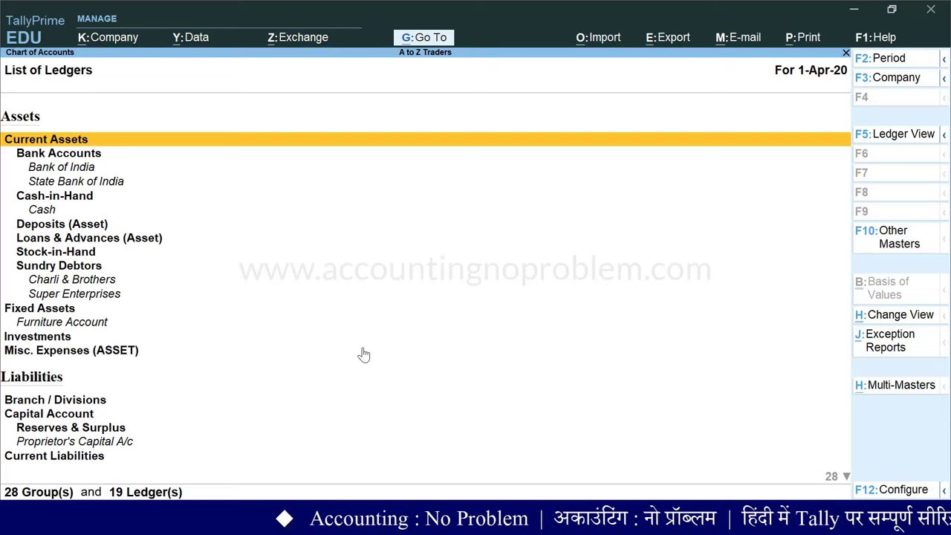
key(Down)
key(Down)
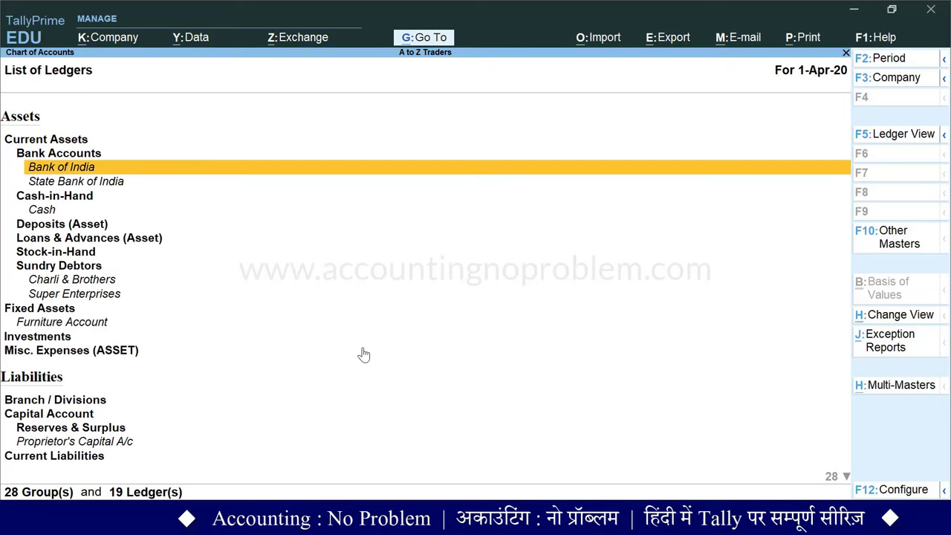
key(Down)
key(Return)
key(Return)
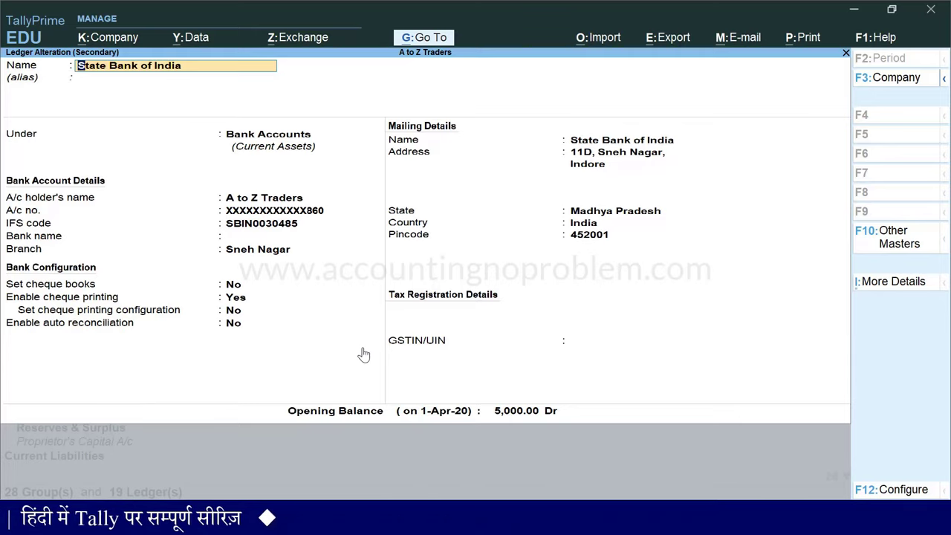
Quit the State Bank of India Ledger Alteration and return to the List of Ledgers
key(Escape)
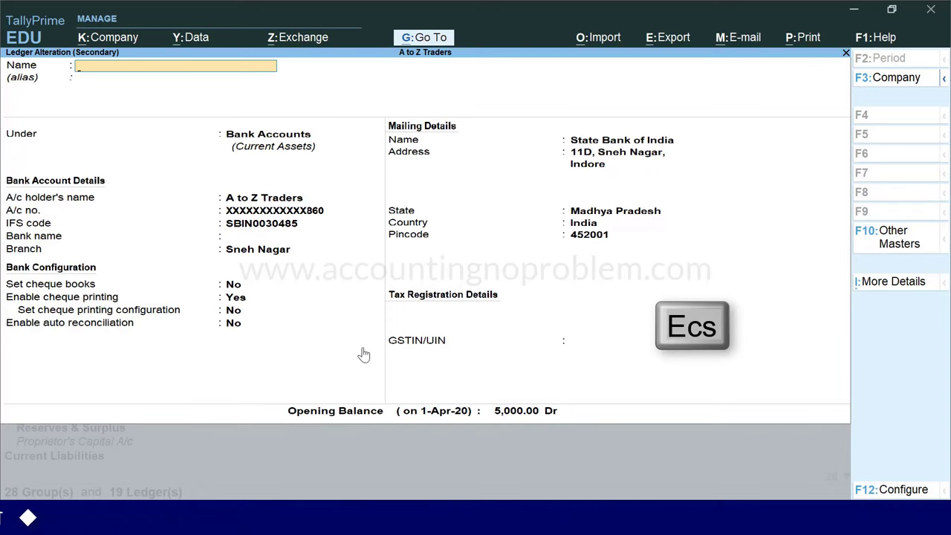
key(Escape)
key(y)
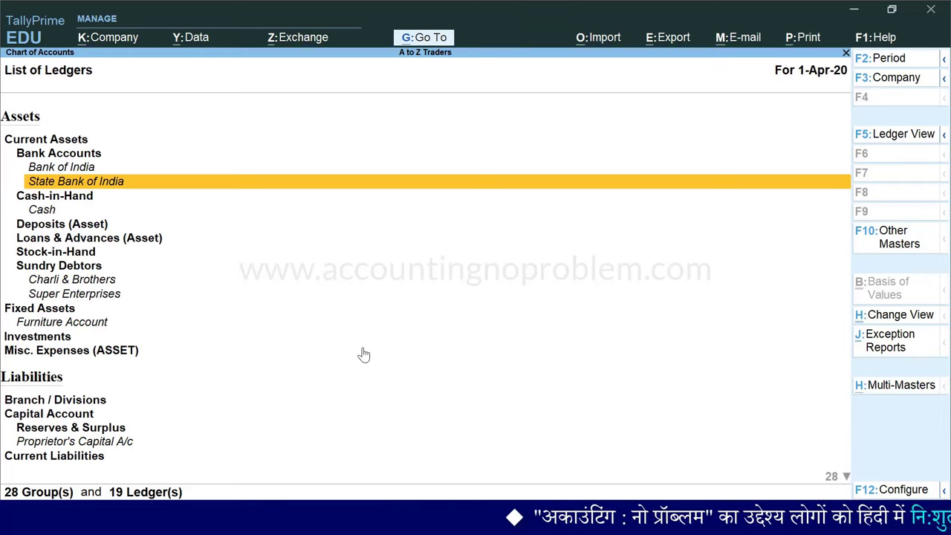
Switch to the F5 ledger table view and inspect the Charlie & Brothers ledger details
key(F5)
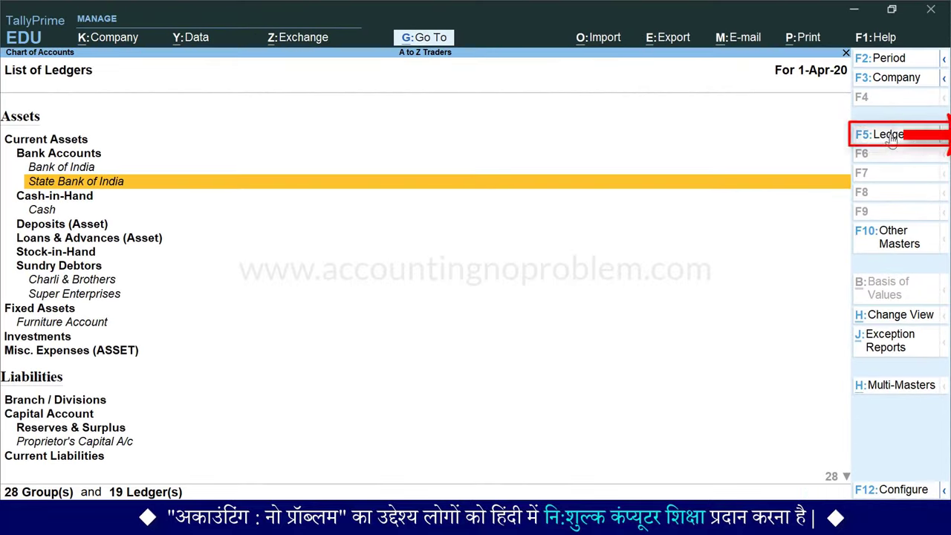
click(875, 143)
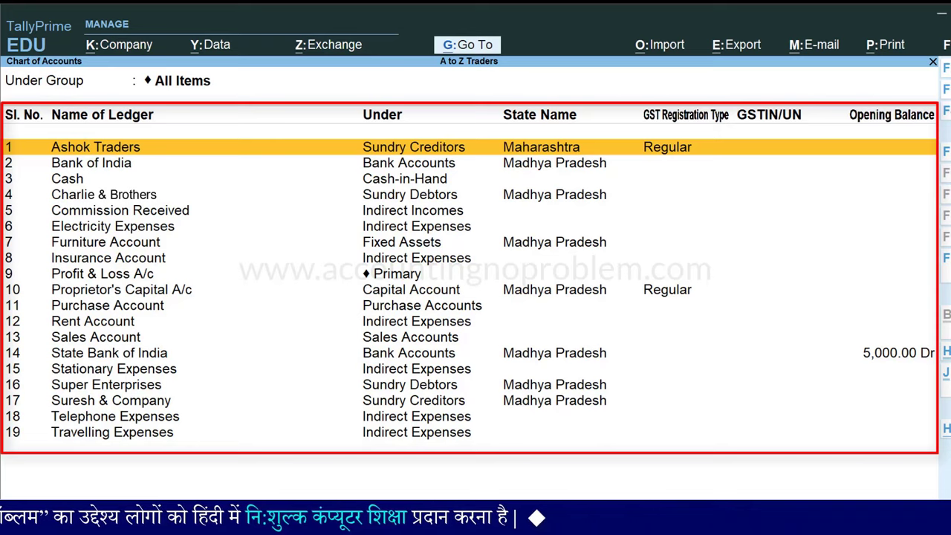
key(Down)
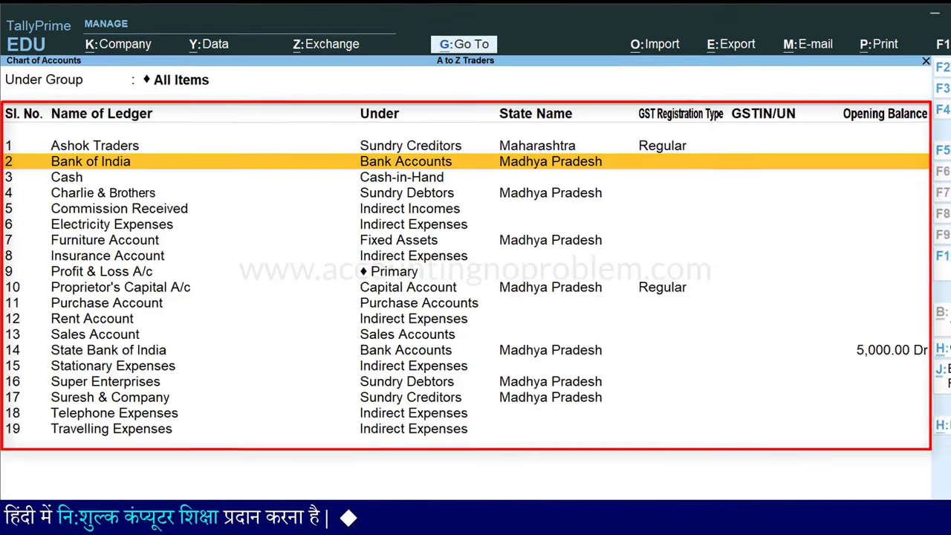
key(Down)
key(Down)
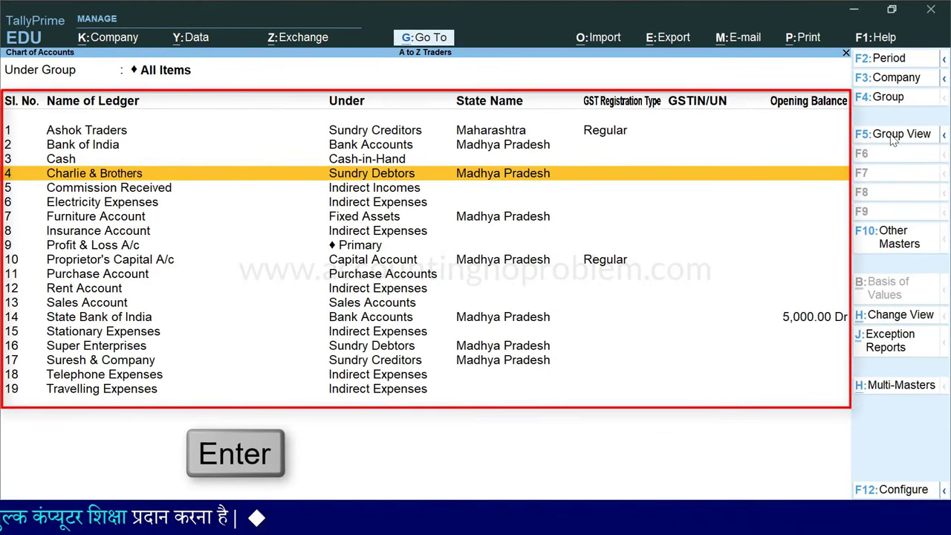
key(Return)
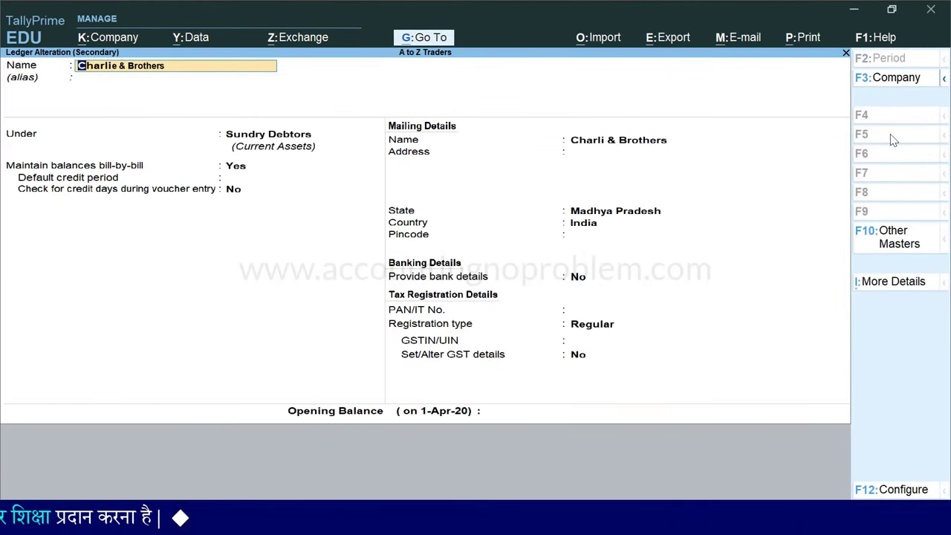
key(Escape)
key(y)
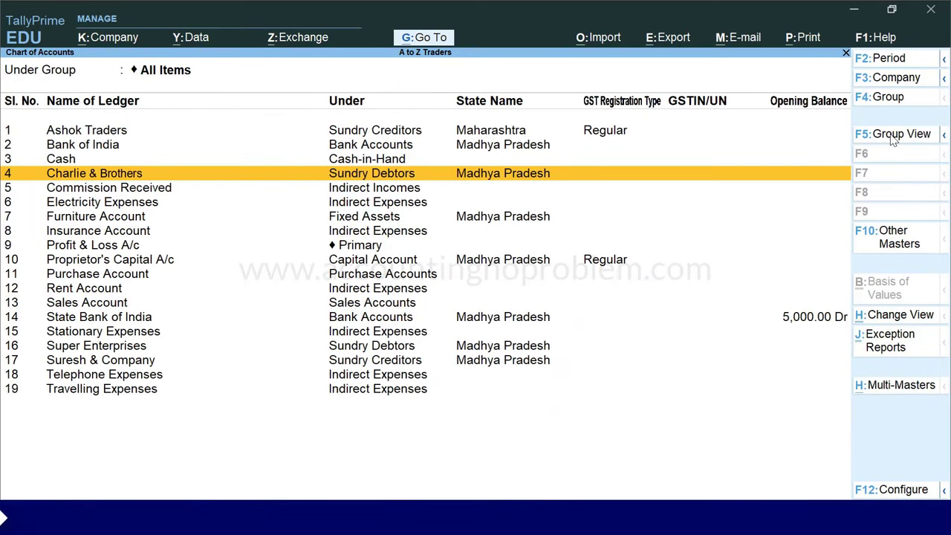
key(F5)
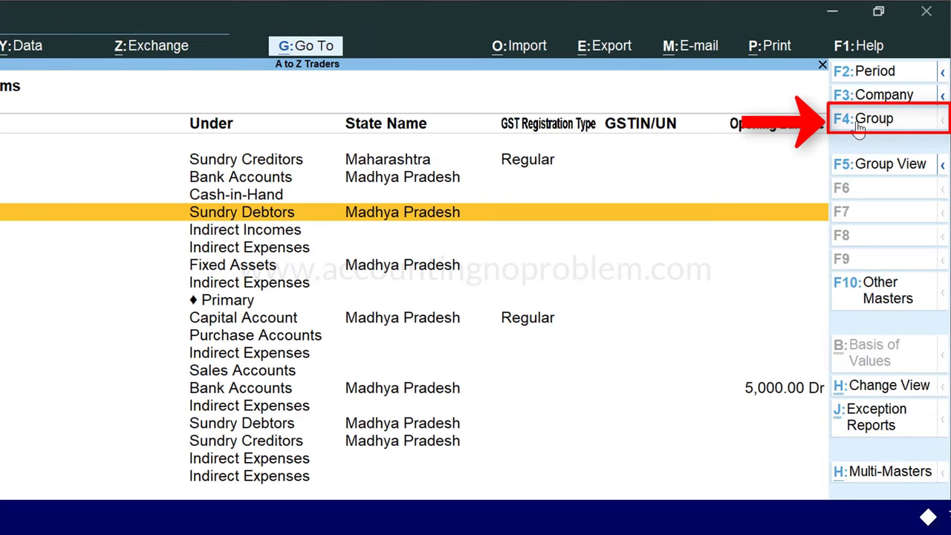
Bring up the F4 group selection, then close the ledger table back to Chart of Accounts
key(F4)
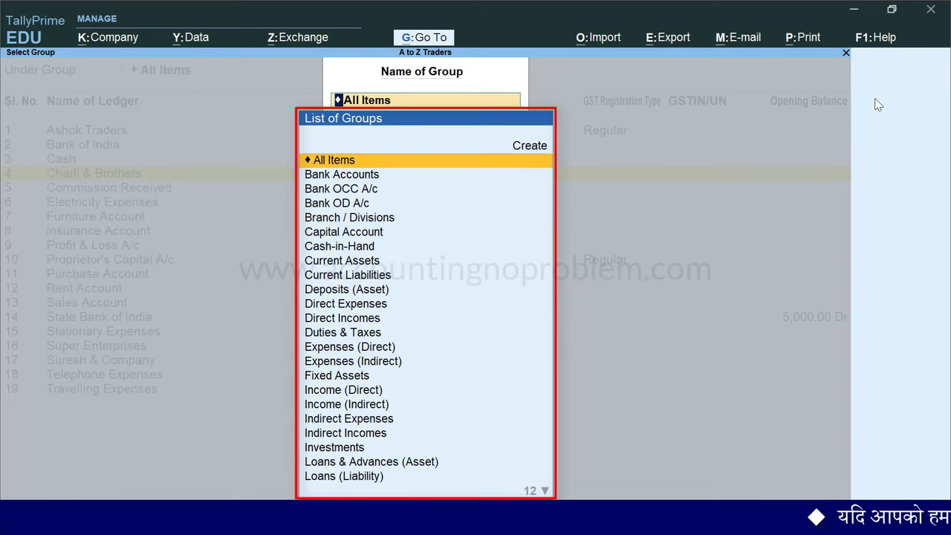
key(Escape)
Leave the List of Masters for A to Z Traders and go back to Gateway of Tally
key(Escape)
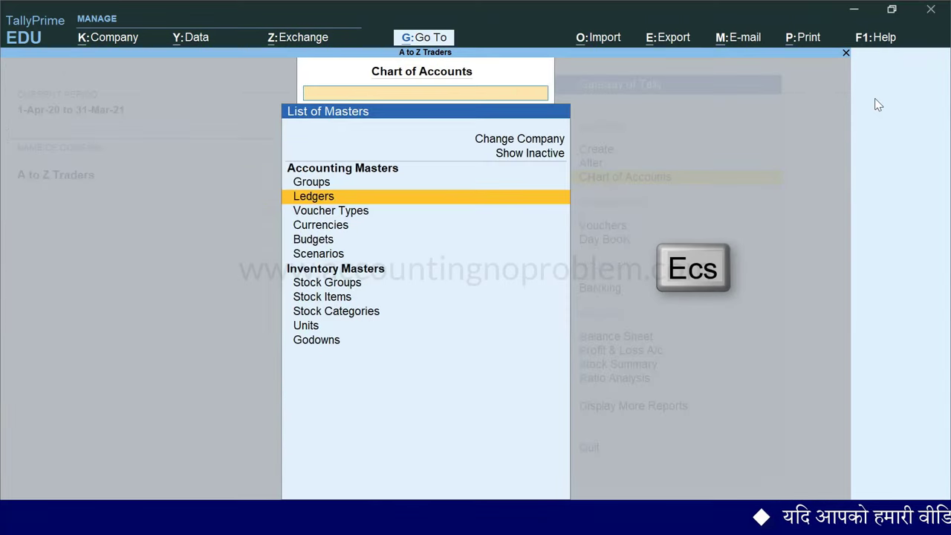
key(Escape)
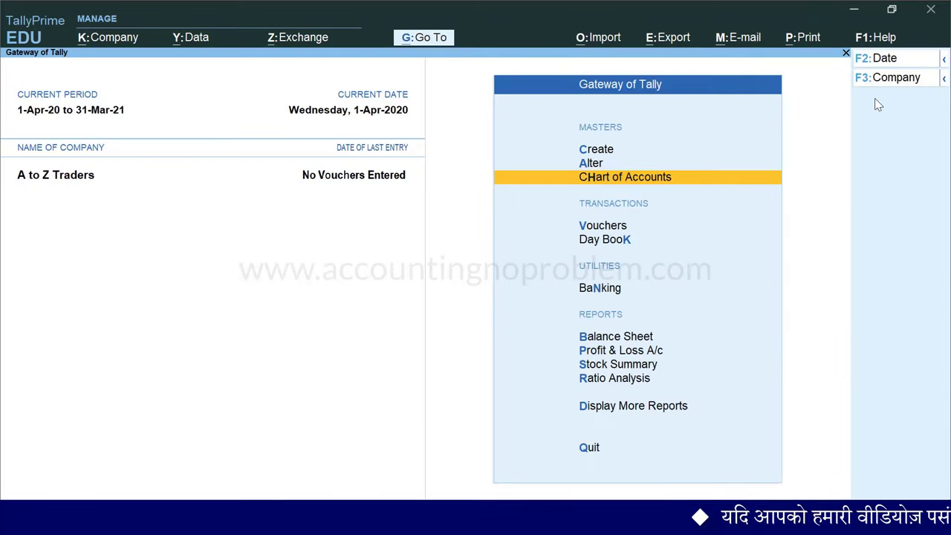